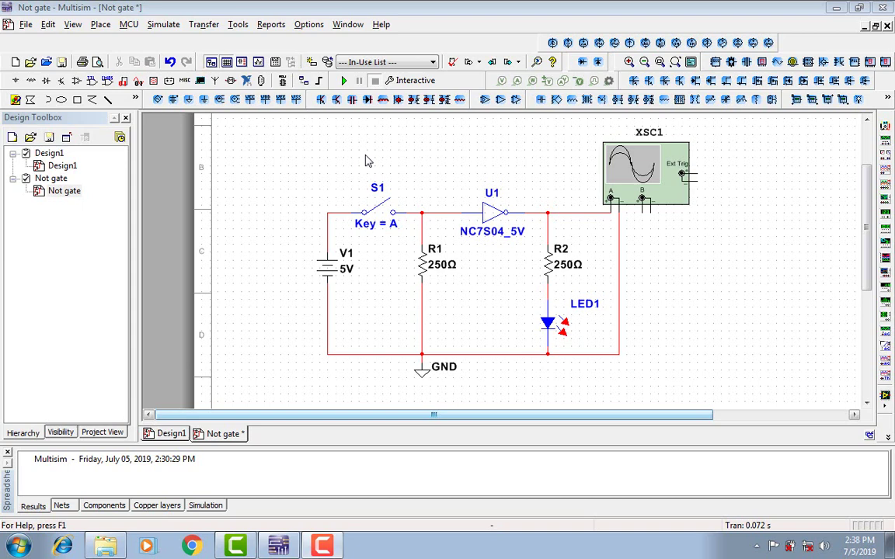
Run the interactive simulation of the NC7S04 NOT gate circuit so LED1 lights
{"action": "left_click", "coordinate": [346, 82]}
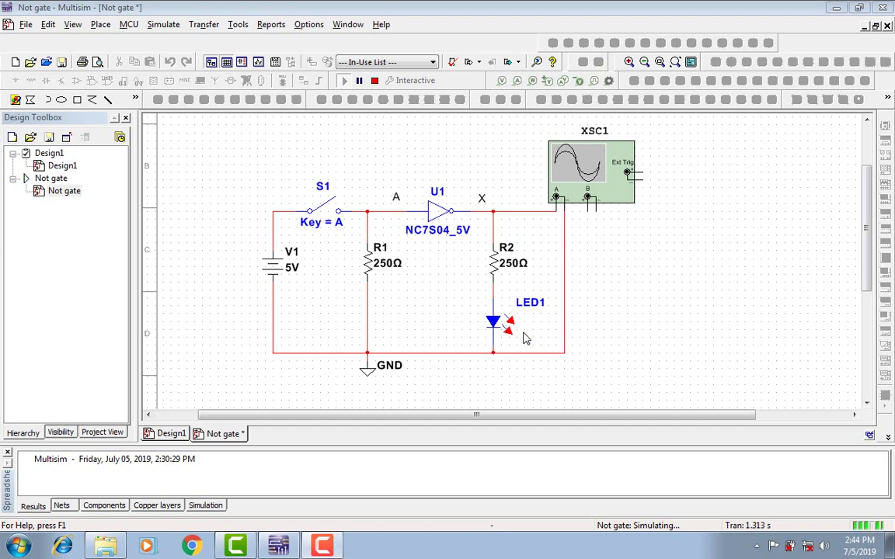
Open the XSC1 oscilloscope display and move it aside so LED1 stays visible
{"action": "double_click", "coordinate": [577, 186]}
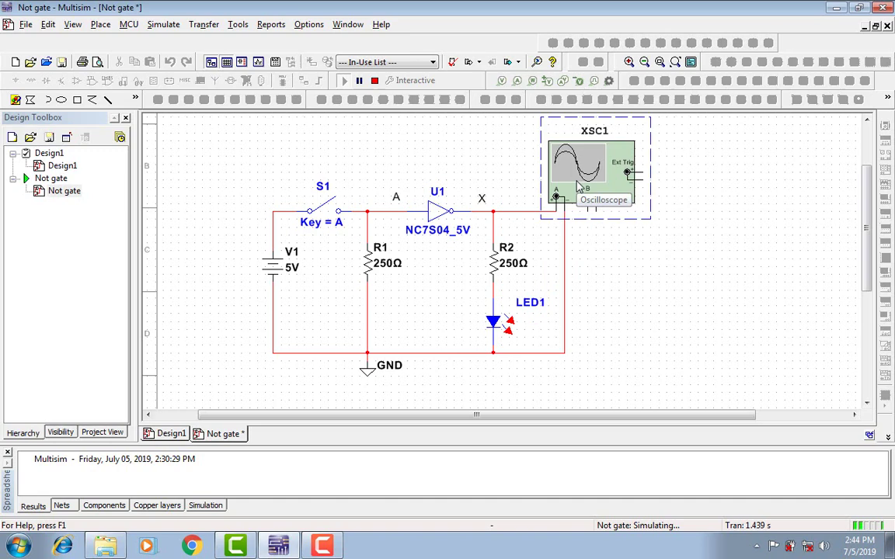
{"action": "left_click_drag", "start_coordinate": [633, 406], "coordinate": [681, 249]}
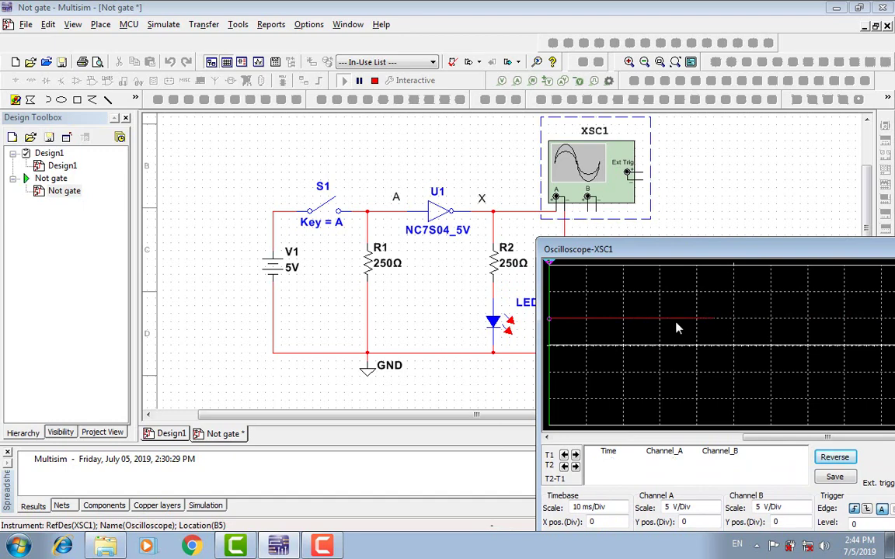
{"action": "left_click_drag", "start_coordinate": [634, 257], "coordinate": [710, 249]}
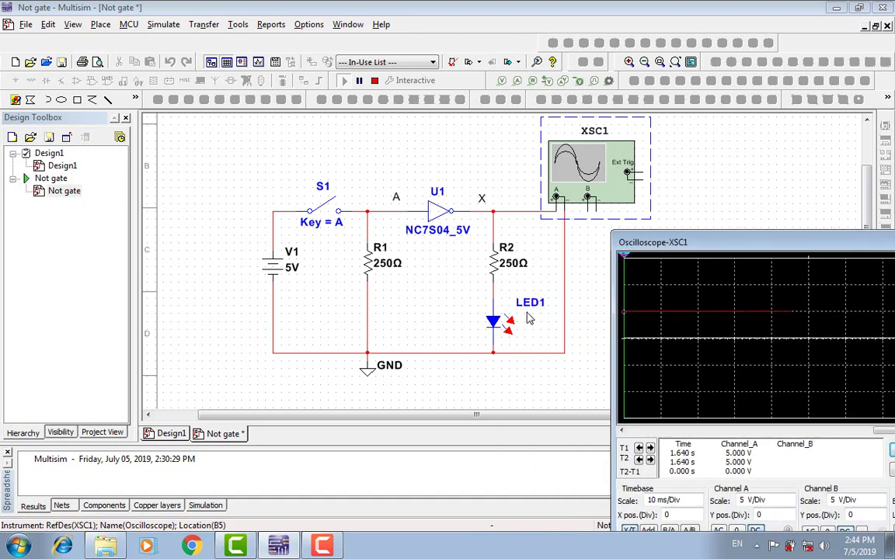
Toggle switch S1 to drive Channel A to 0 V and darken LED1
{"action": "left_click", "coordinate": [323, 210]}
{"action": "left_click", "coordinate": [323, 212]}
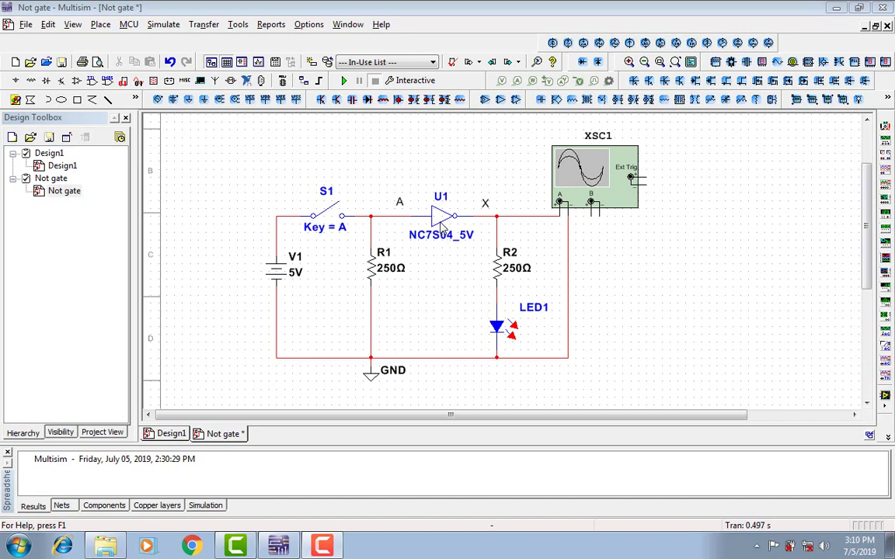
{"action": "left_click", "coordinate": [440, 224]}
{"action": "right_click", "coordinate": [441, 224]}
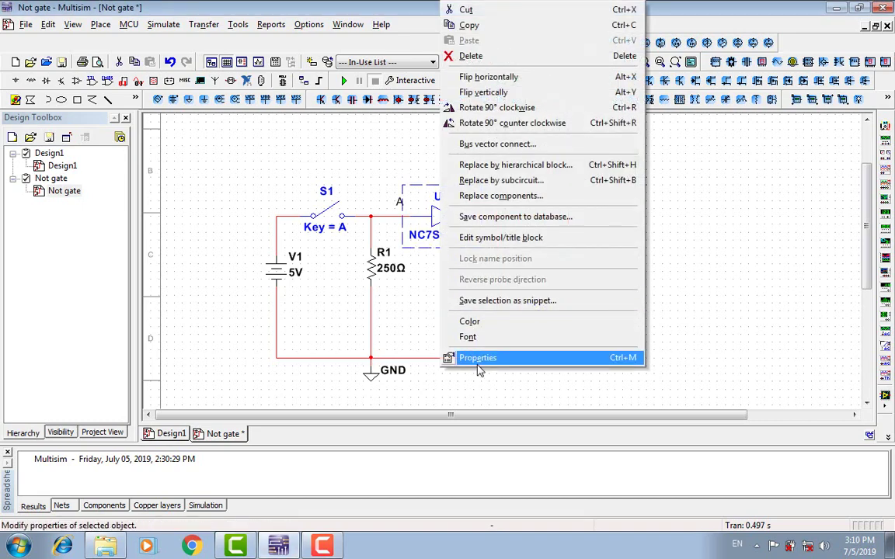
{"action": "left_click", "coordinate": [477, 363]}
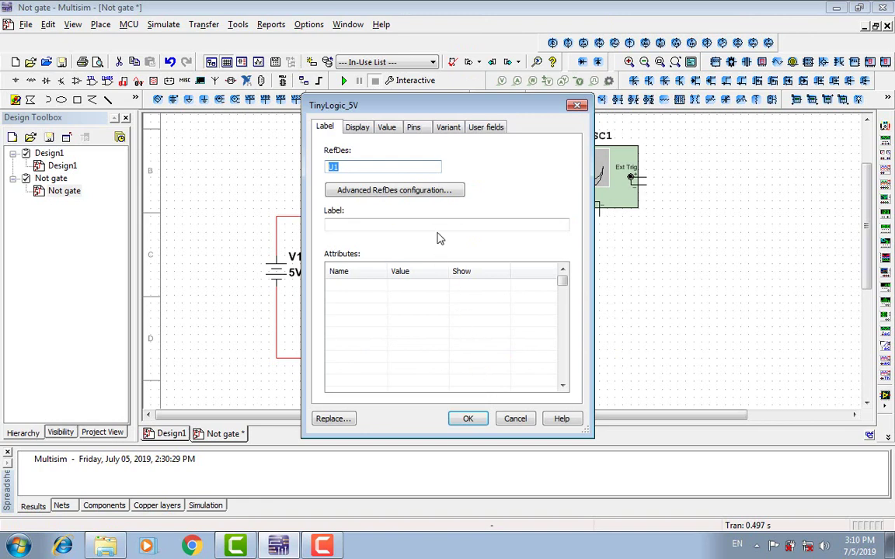
{"action": "left_click", "coordinate": [415, 129]}
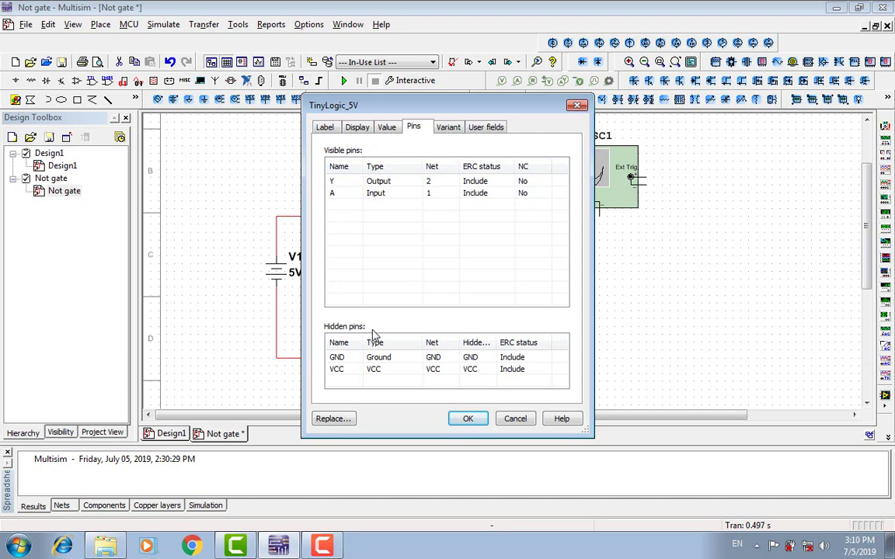
{"action": "left_click", "coordinate": [334, 380]}
{"action": "left_click", "coordinate": [337, 357]}
{"action": "left_click", "coordinate": [468, 419]}
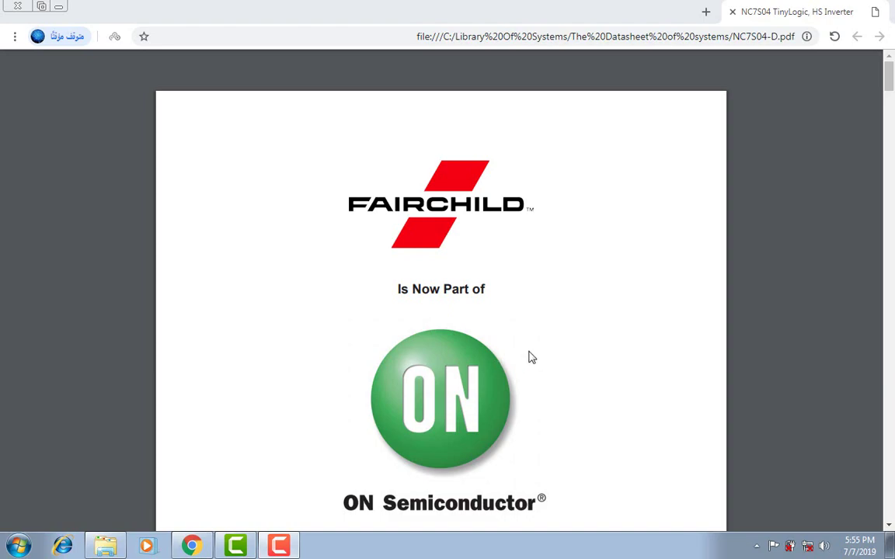
Scroll the NC7S04-D.pdf datasheet past the pinout and function table to Absolute Maximum Ratings
{"action": "scroll", "coordinate": [528, 357], "scroll_direction": "down", "scroll_amount": 3}
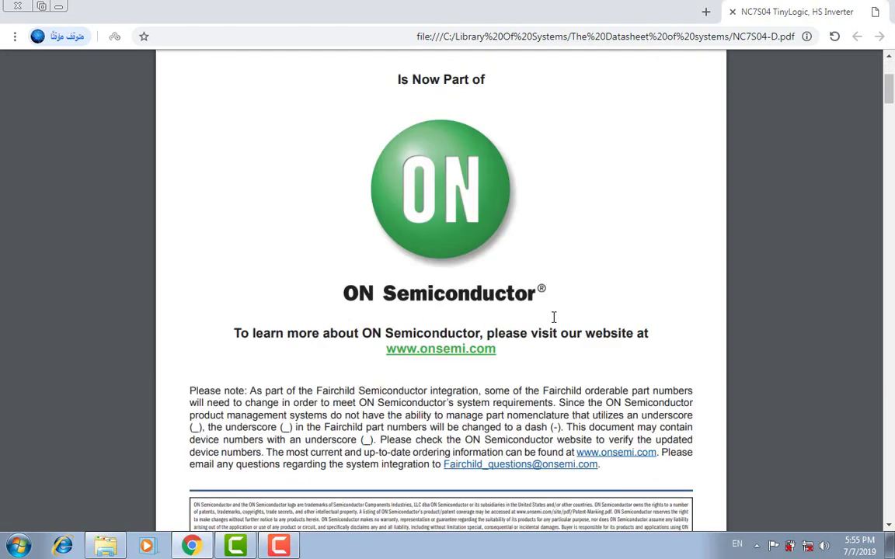
{"action": "scroll", "coordinate": [554, 316], "scroll_direction": "down", "scroll_amount": 6}
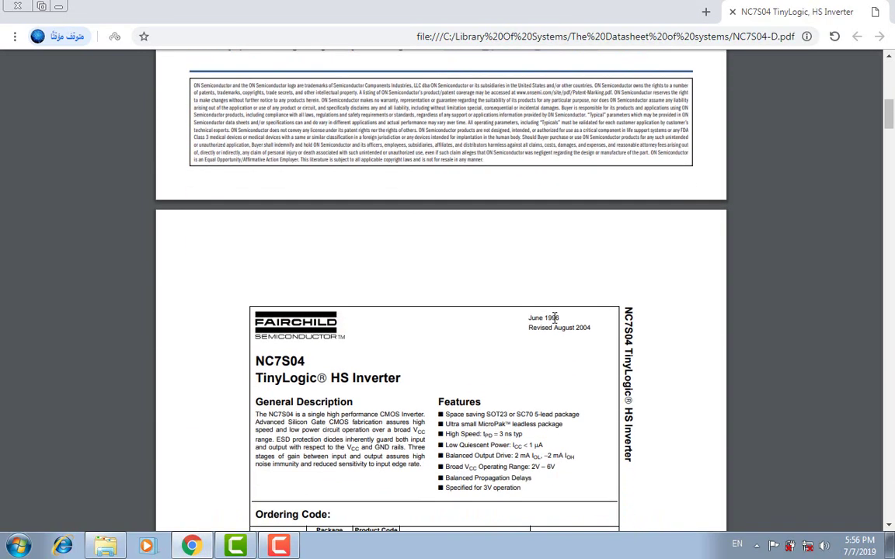
{"action": "scroll", "coordinate": [554, 316], "scroll_direction": "down", "scroll_amount": 1}
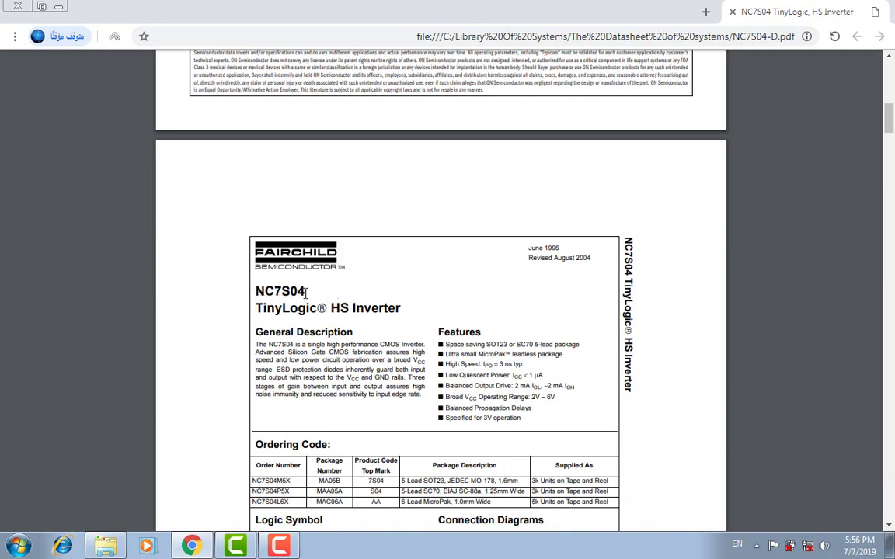
{"action": "scroll", "coordinate": [312, 262], "scroll_direction": "down", "scroll_amount": 1}
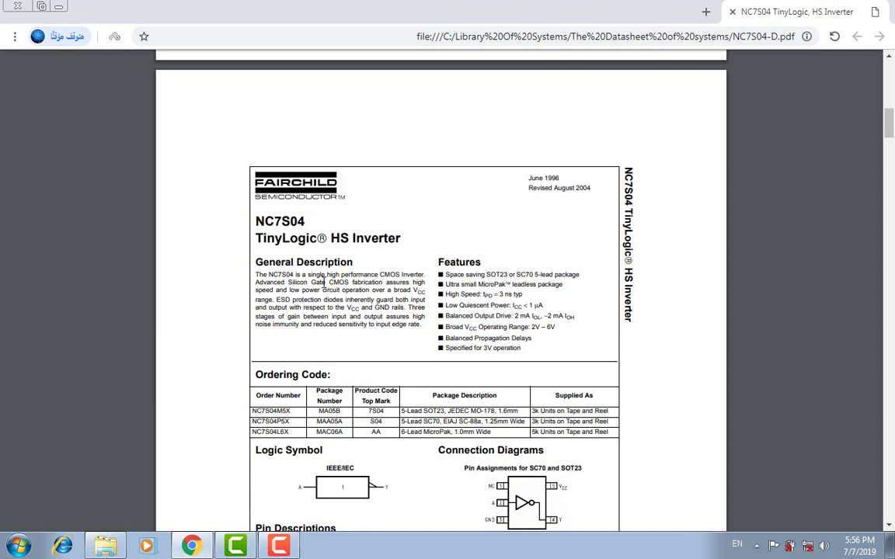
{"action": "scroll", "coordinate": [325, 281], "scroll_direction": "down", "scroll_amount": 2}
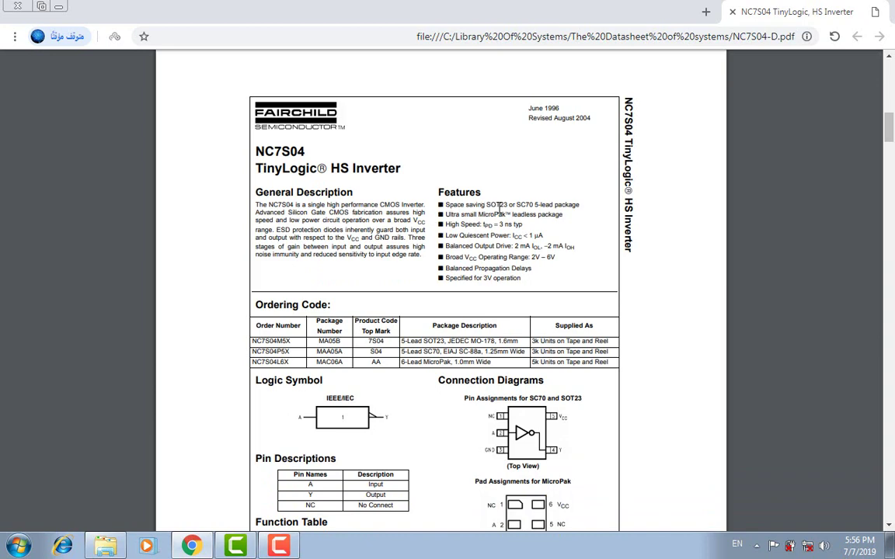
{"action": "scroll", "coordinate": [297, 299], "scroll_direction": "down", "scroll_amount": 2}
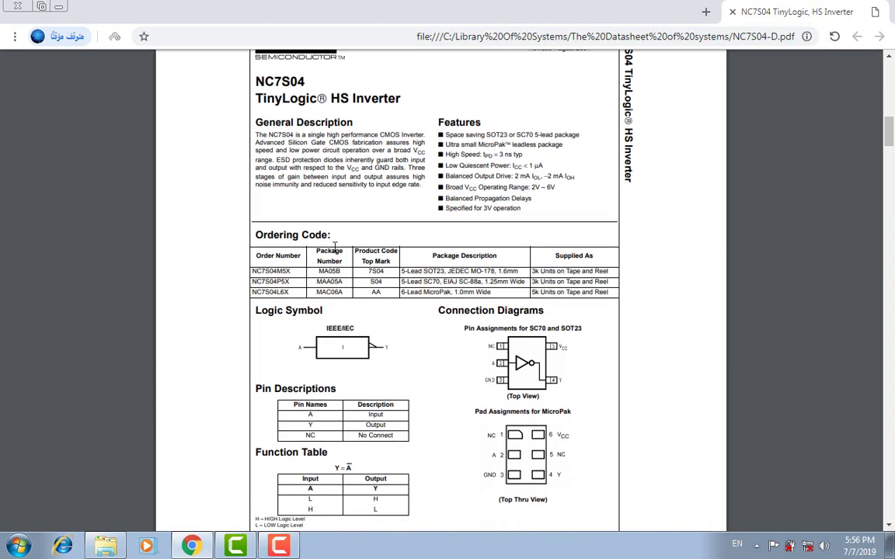
{"action": "scroll", "coordinate": [335, 247], "scroll_direction": "down", "scroll_amount": 4}
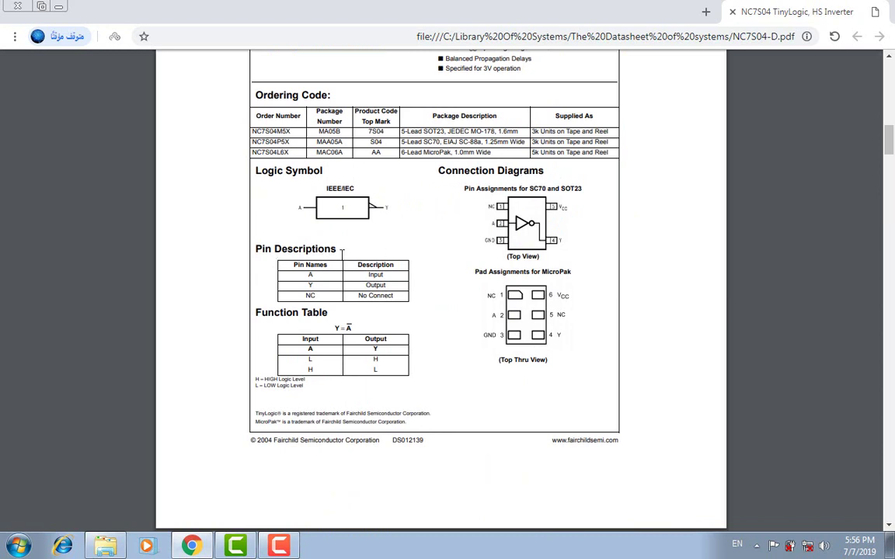
{"action": "scroll", "coordinate": [342, 250], "scroll_direction": "down", "scroll_amount": 2}
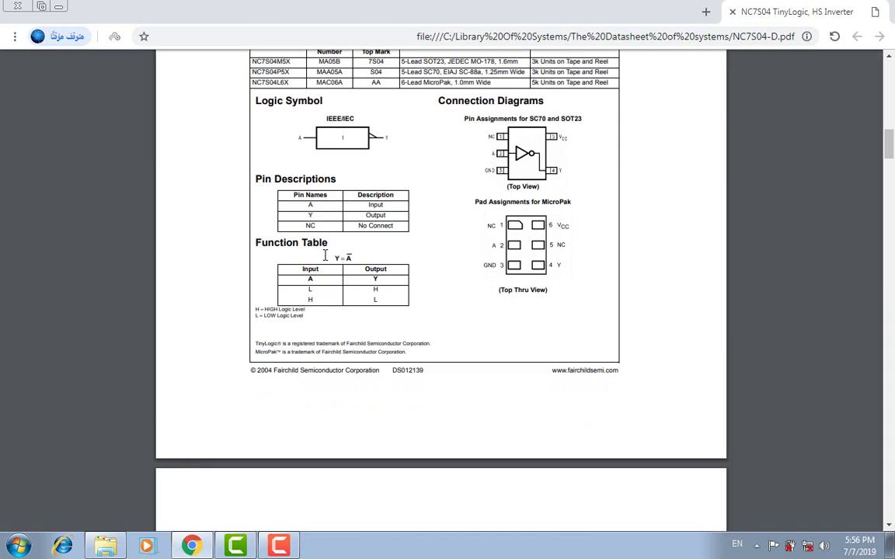
{"action": "scroll", "coordinate": [327, 252], "scroll_direction": "down", "scroll_amount": 10}
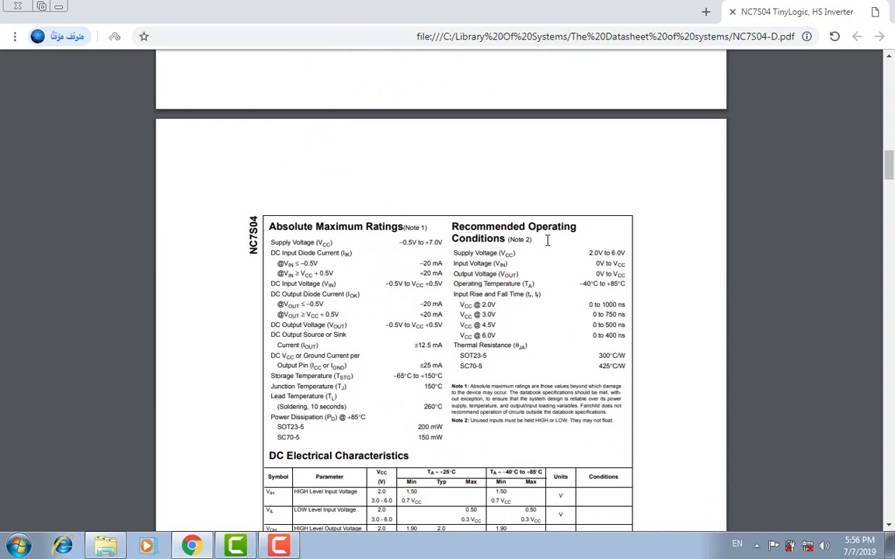
Scroll past the AC Electrical Characteristics table to page 3's AC Loading and Waveforms figures
{"action": "scroll", "coordinate": [497, 247], "scroll_direction": "down", "scroll_amount": 4}
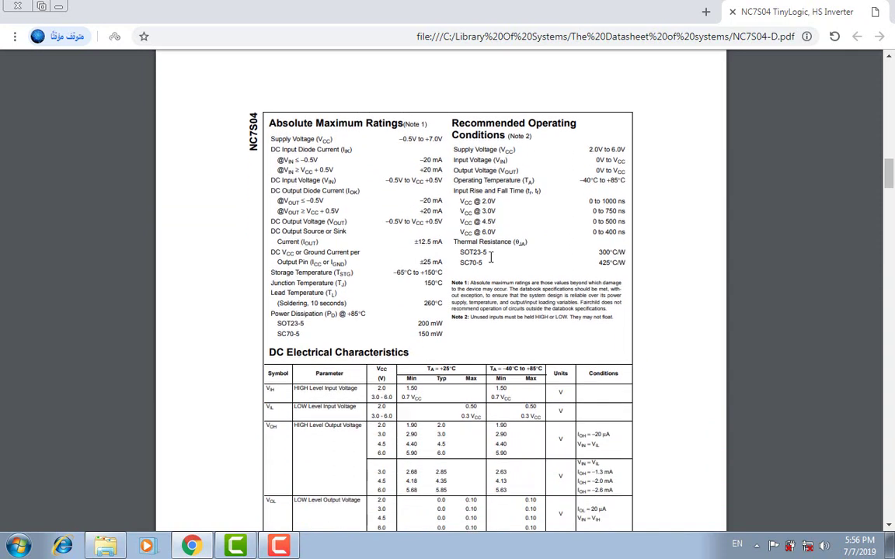
{"action": "scroll", "coordinate": [486, 254], "scroll_direction": "down", "scroll_amount": 2}
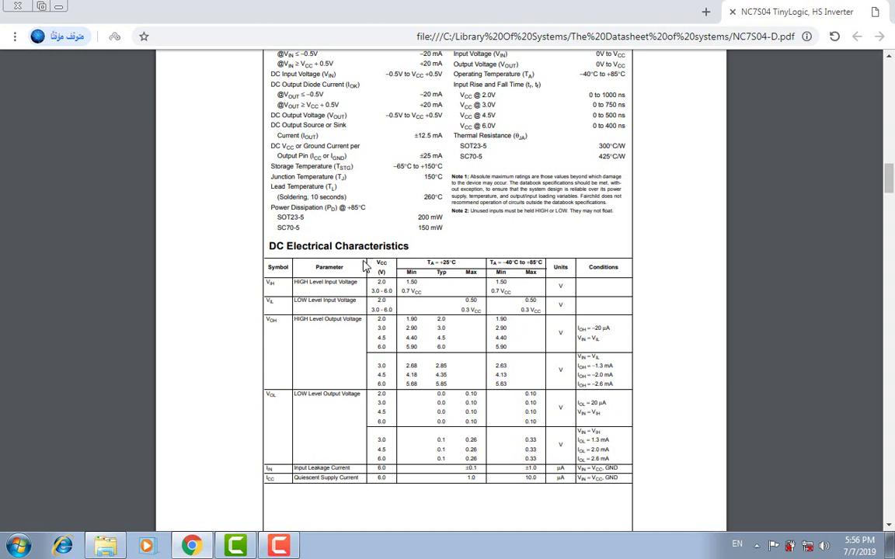
{"action": "scroll", "coordinate": [376, 258], "scroll_direction": "down", "scroll_amount": 6}
{"action": "scroll", "coordinate": [376, 259], "scroll_direction": "down", "scroll_amount": 10}
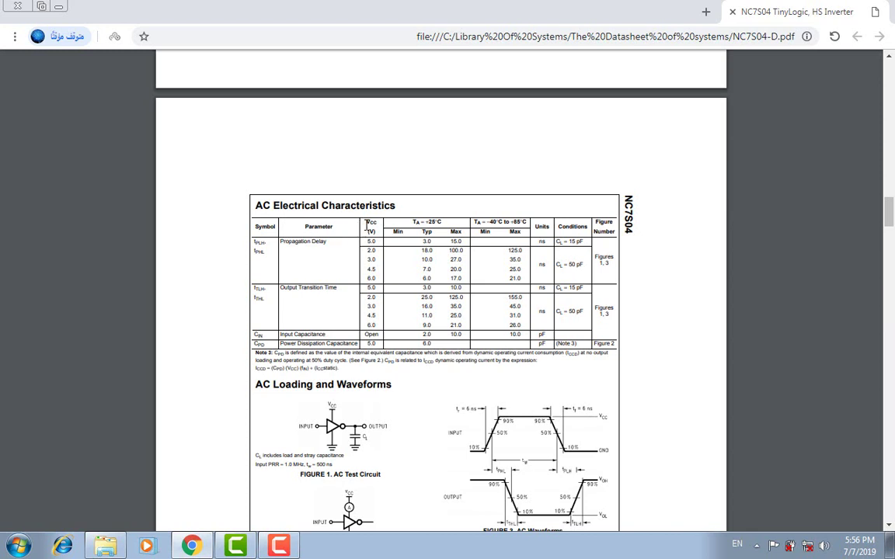
{"action": "scroll", "coordinate": [368, 224], "scroll_direction": "down", "scroll_amount": 2}
{"action": "scroll", "coordinate": [368, 226], "scroll_direction": "down", "scroll_amount": 2}
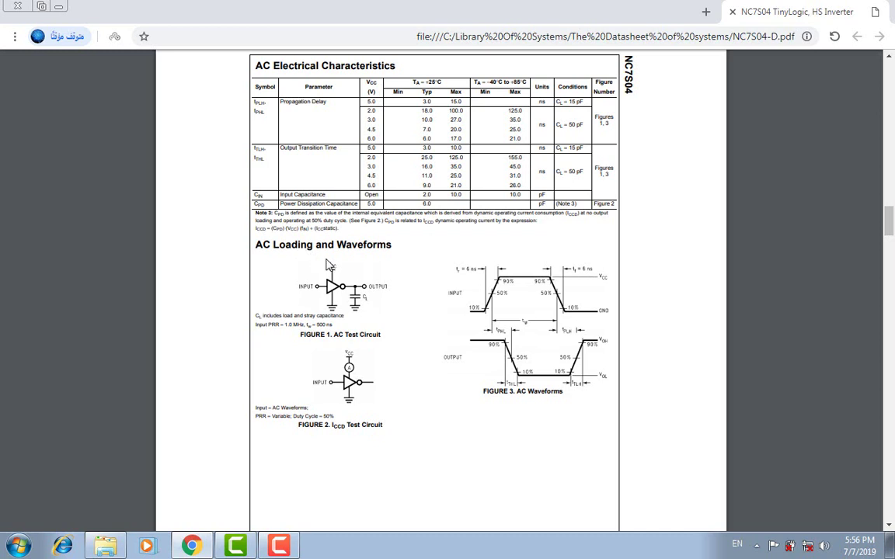
{"action": "scroll", "coordinate": [403, 265], "scroll_direction": "down", "scroll_amount": 2}
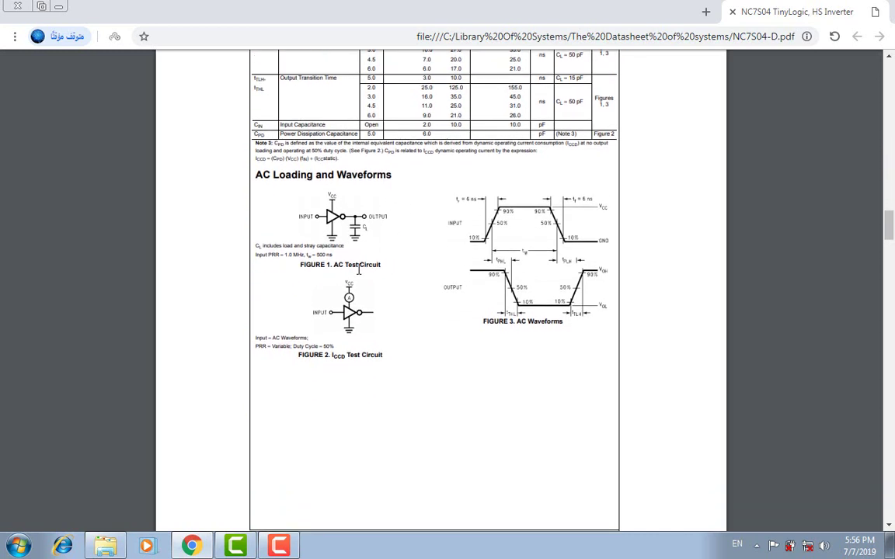
{"action": "scroll", "coordinate": [386, 266], "scroll_direction": "down", "scroll_amount": 2}
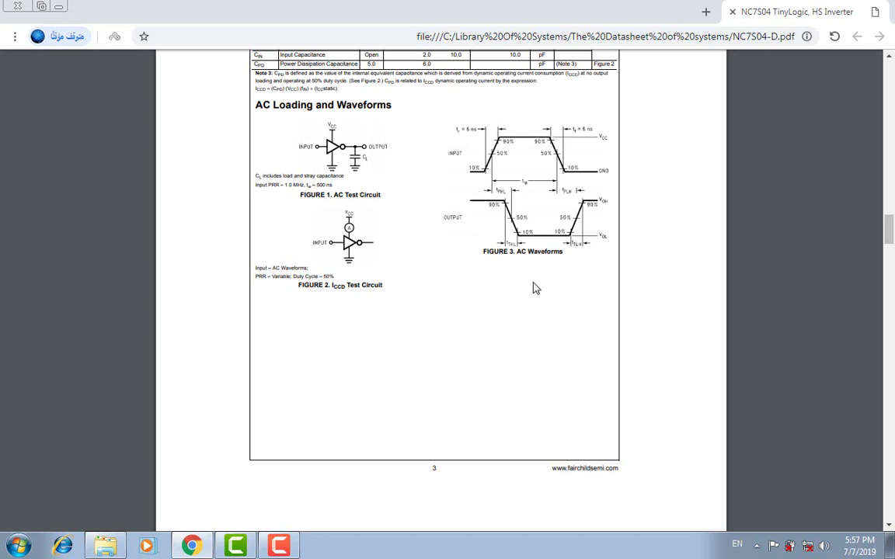
Scroll past the SOT23/SC70 and MicroPak Tape and Reel pages to Physical Dimensions
{"action": "scroll", "coordinate": [535, 288], "scroll_direction": "down", "scroll_amount": 5}
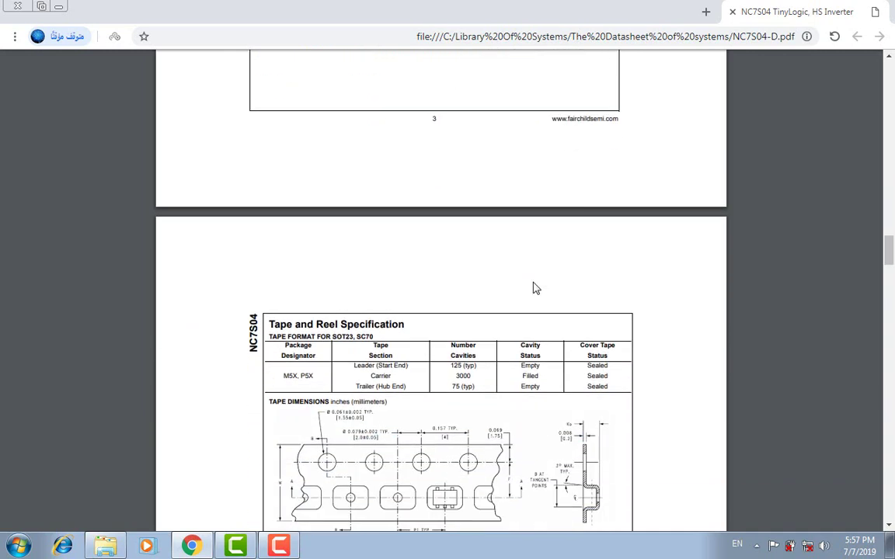
{"action": "scroll", "coordinate": [307, 319], "scroll_direction": "down", "scroll_amount": 2}
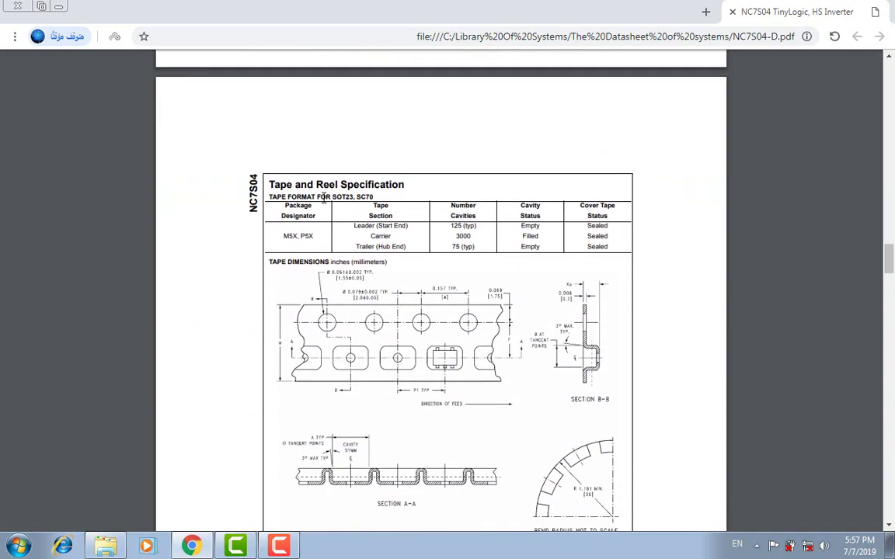
{"action": "scroll", "coordinate": [412, 210], "scroll_direction": "down", "scroll_amount": 2}
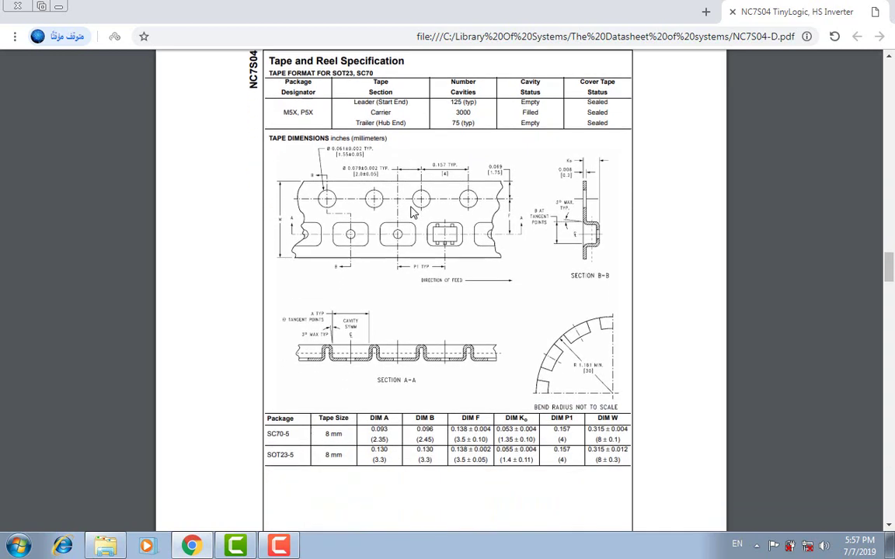
{"action": "scroll", "coordinate": [412, 209], "scroll_direction": "down", "scroll_amount": 4}
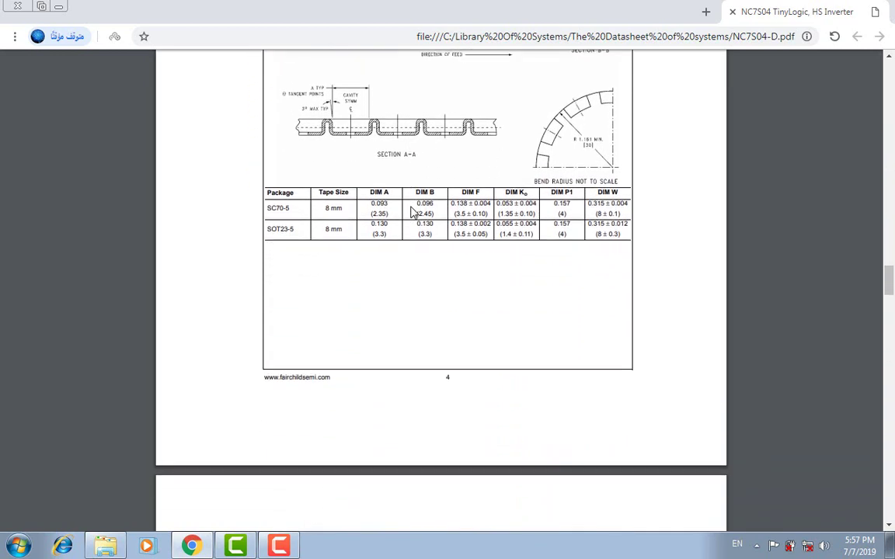
{"action": "scroll", "coordinate": [412, 212], "scroll_direction": "down", "scroll_amount": 3}
{"action": "scroll", "coordinate": [412, 211], "scroll_direction": "down", "scroll_amount": 2}
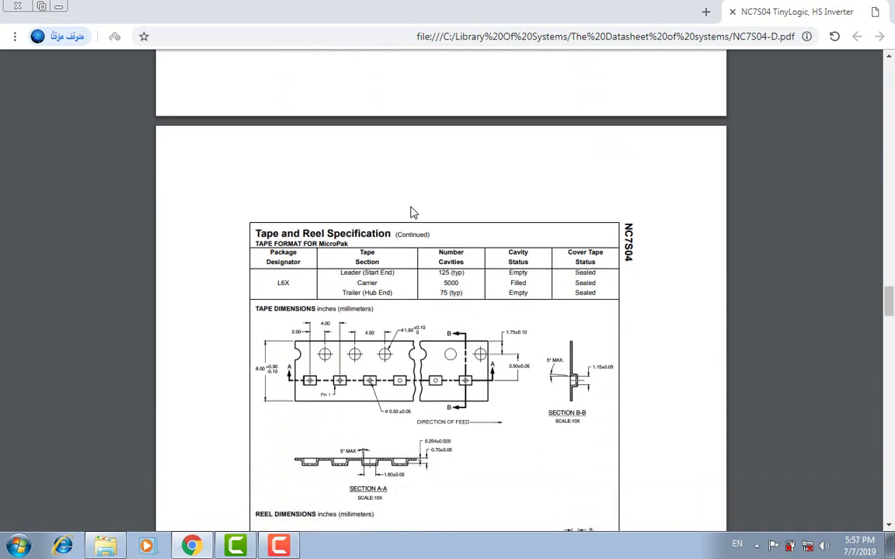
{"action": "scroll", "coordinate": [412, 211], "scroll_direction": "down", "scroll_amount": 1}
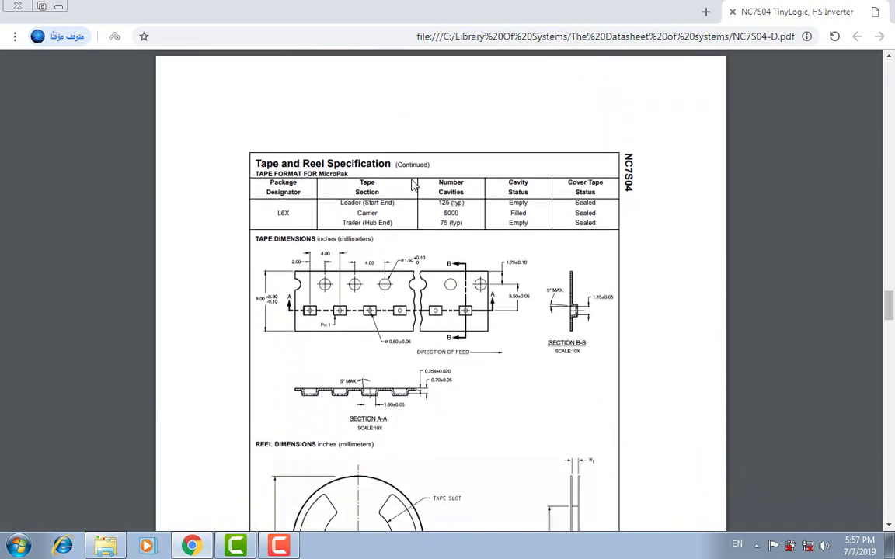
{"action": "scroll", "coordinate": [413, 184], "scroll_direction": "down", "scroll_amount": 1}
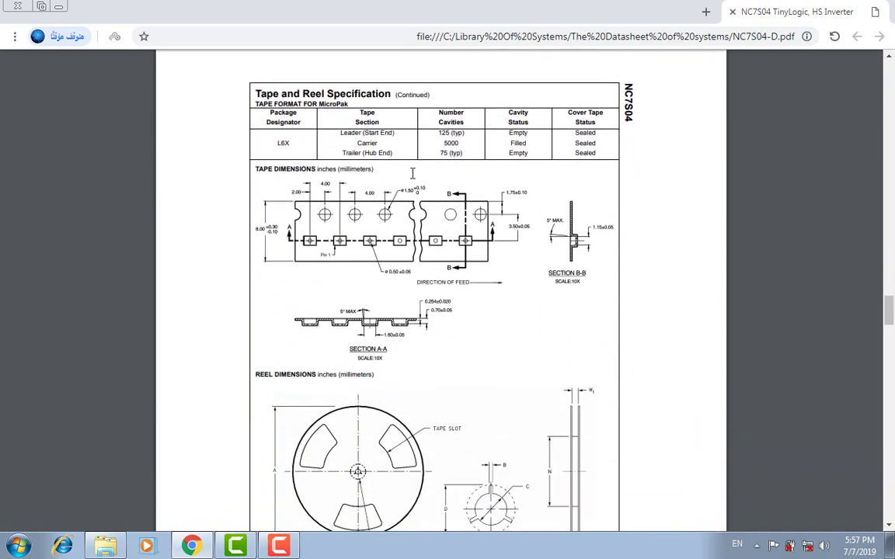
{"action": "scroll", "coordinate": [412, 172], "scroll_direction": "down", "scroll_amount": 10}
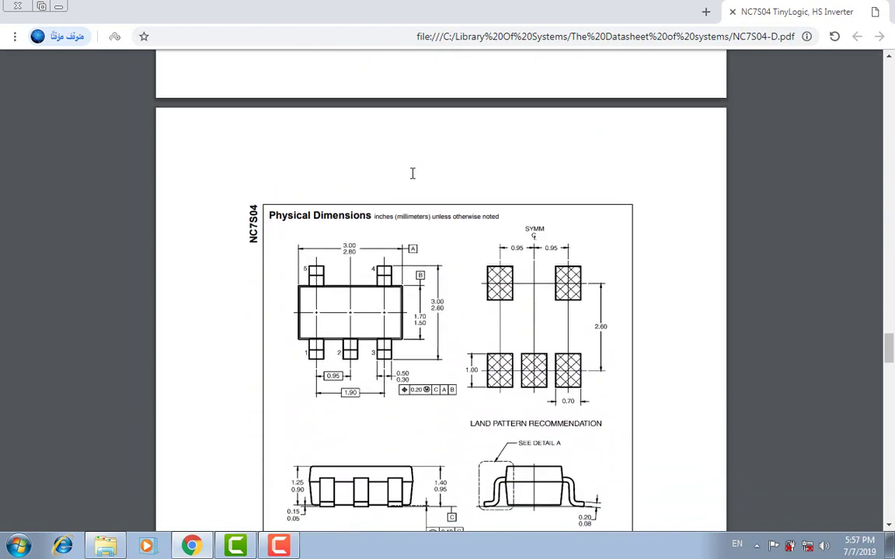
Scroll past the MicroPak dimensions to the final ON Semiconductor legal and ordering page
{"action": "scroll", "coordinate": [413, 172], "scroll_direction": "down", "scroll_amount": 1}
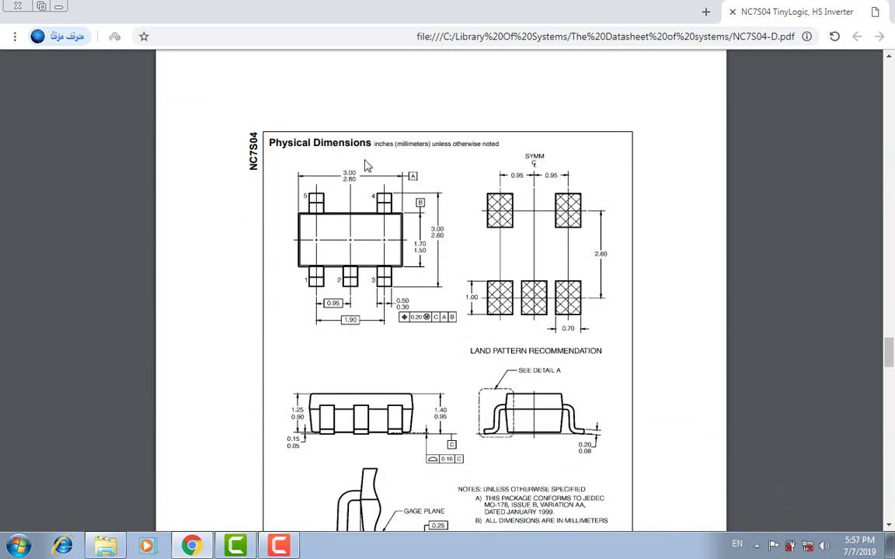
{"action": "scroll", "coordinate": [381, 190], "scroll_direction": "down", "scroll_amount": 3}
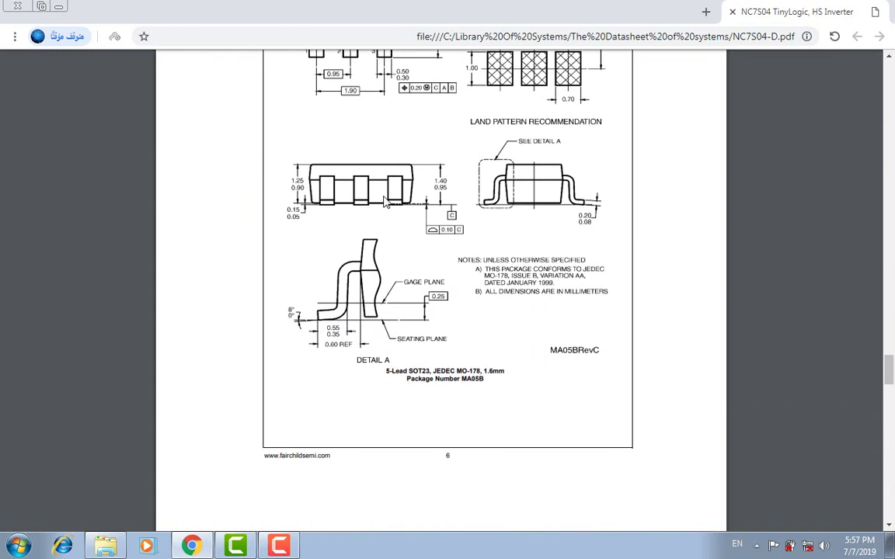
{"action": "scroll", "coordinate": [383, 200], "scroll_direction": "down", "scroll_amount": 6}
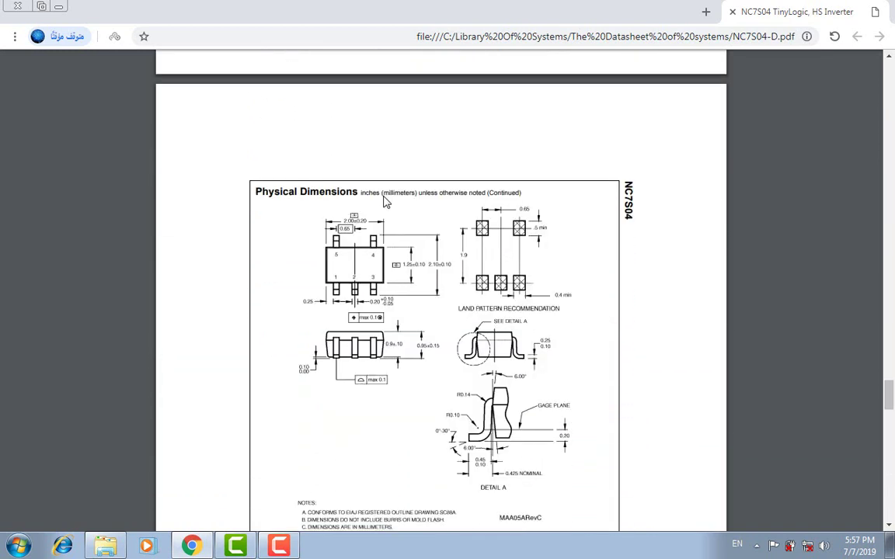
{"action": "scroll", "coordinate": [497, 217], "scroll_direction": "down", "scroll_amount": 3}
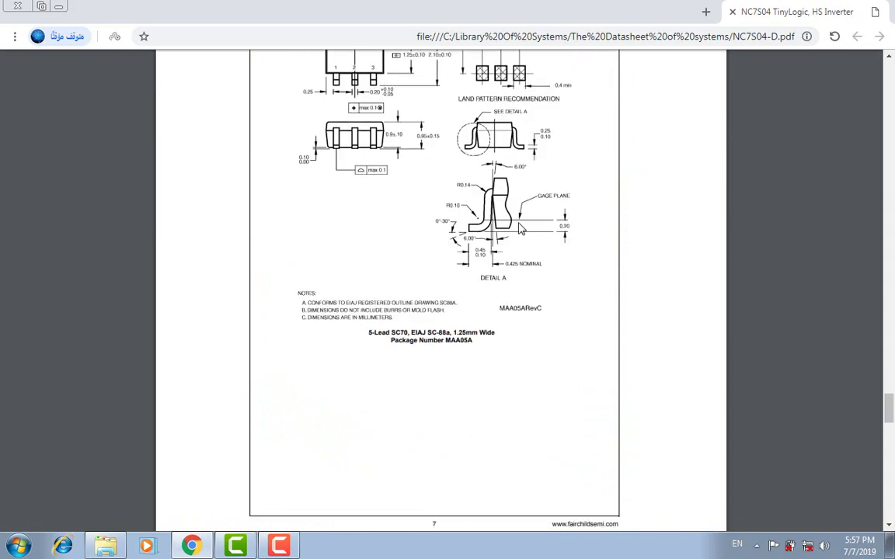
{"action": "scroll", "coordinate": [519, 227], "scroll_direction": "down", "scroll_amount": 5}
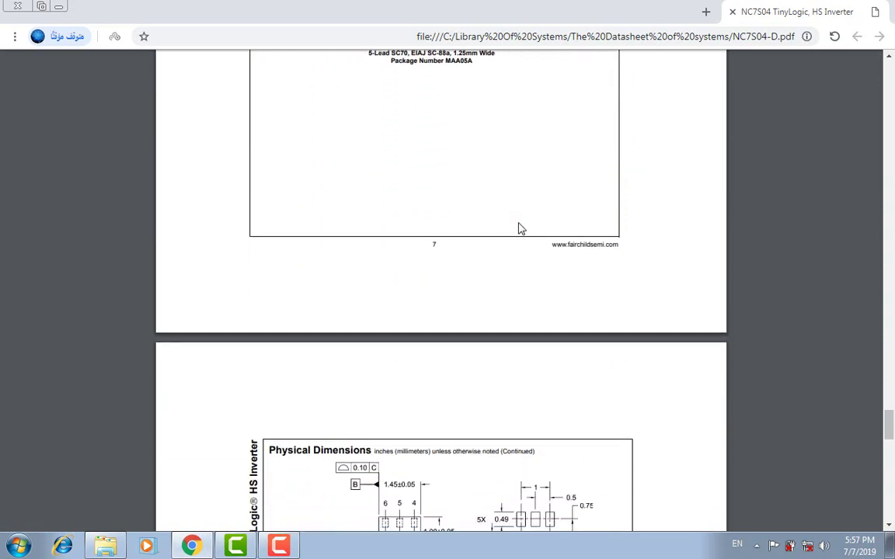
{"action": "scroll", "coordinate": [372, 257], "scroll_direction": "down", "scroll_amount": 2}
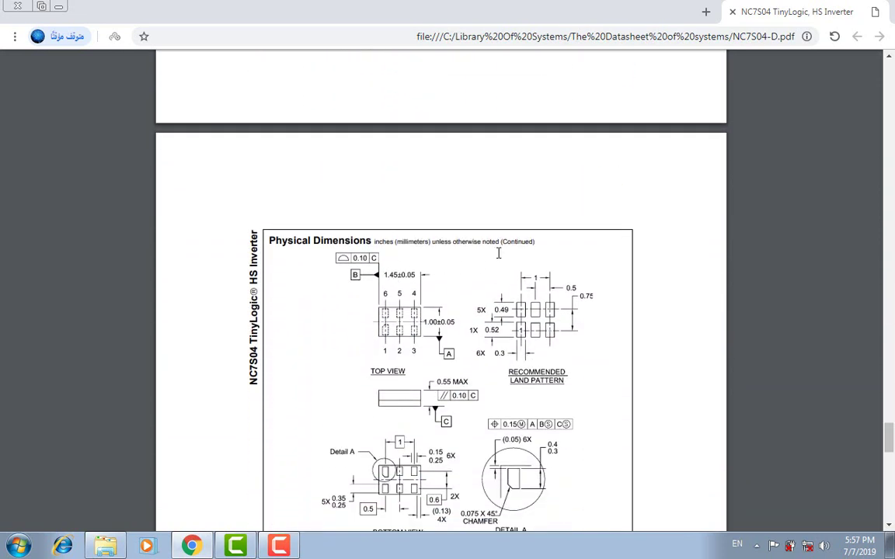
{"action": "scroll", "coordinate": [535, 262], "scroll_direction": "down", "scroll_amount": 5}
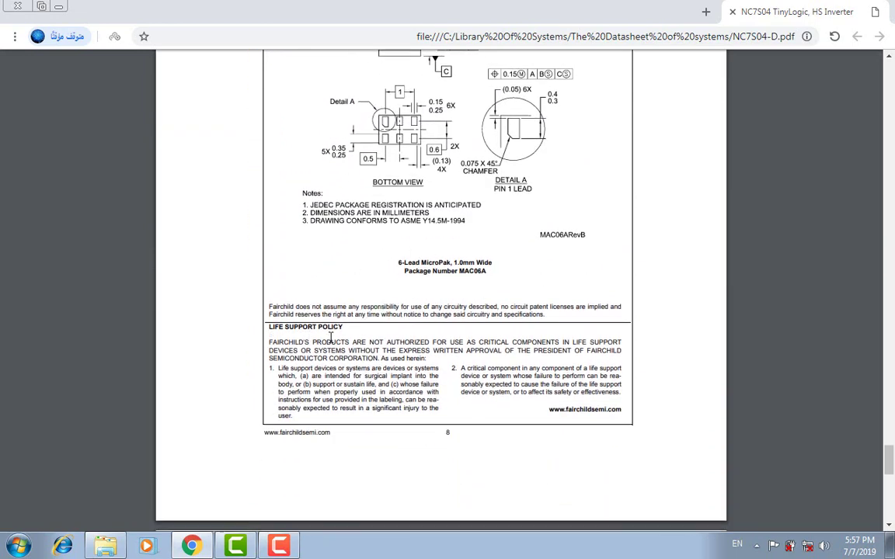
{"action": "scroll", "coordinate": [331, 339], "scroll_direction": "down", "scroll_amount": 1}
{"action": "scroll", "coordinate": [332, 339], "scroll_direction": "down", "scroll_amount": 2}
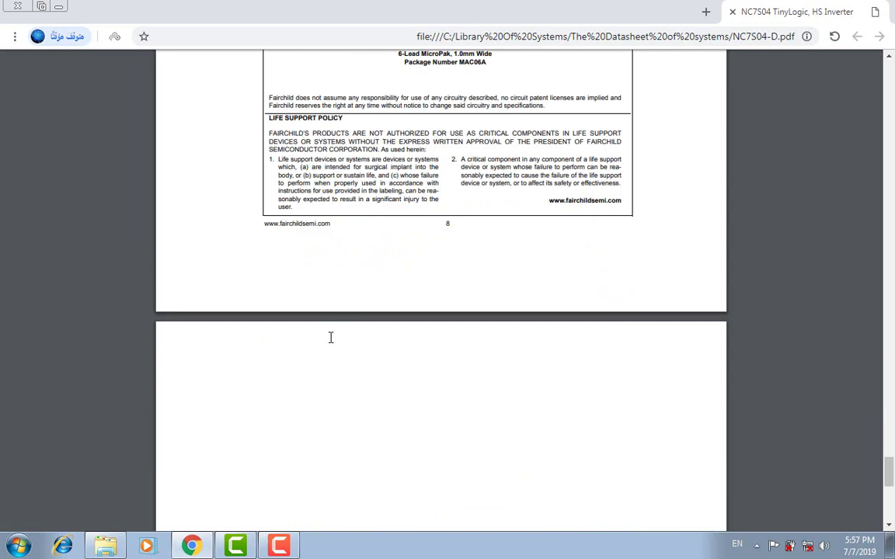
{"action": "scroll", "coordinate": [330, 337], "scroll_direction": "down", "scroll_amount": 8}
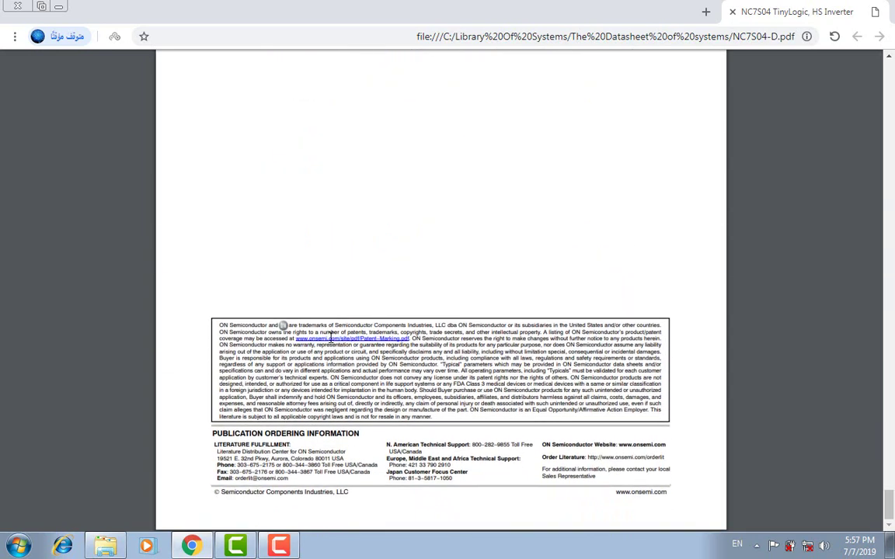